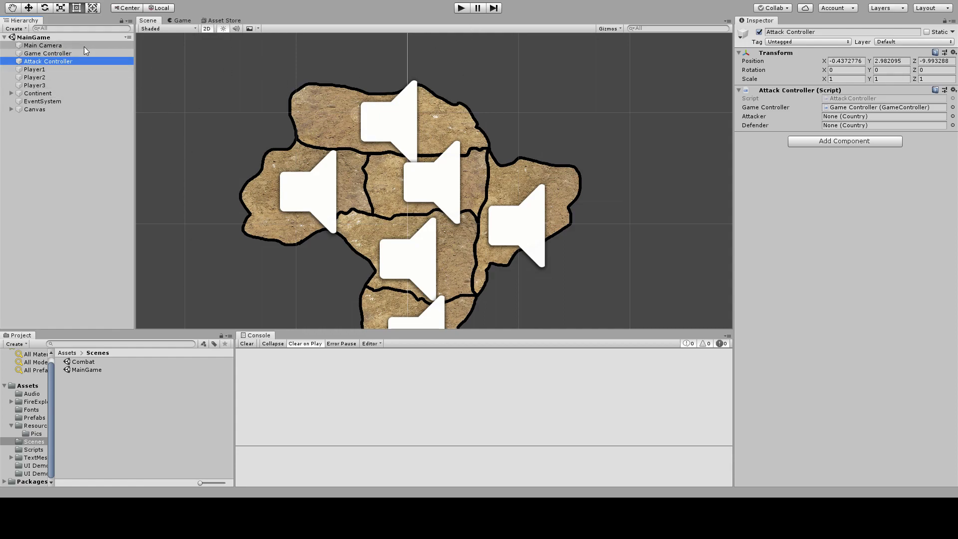
Frame the Canvas and Main Camera, then expand Continent to view Country 1's settings.
{"action": "double_click", "coordinate": [38, 109]}
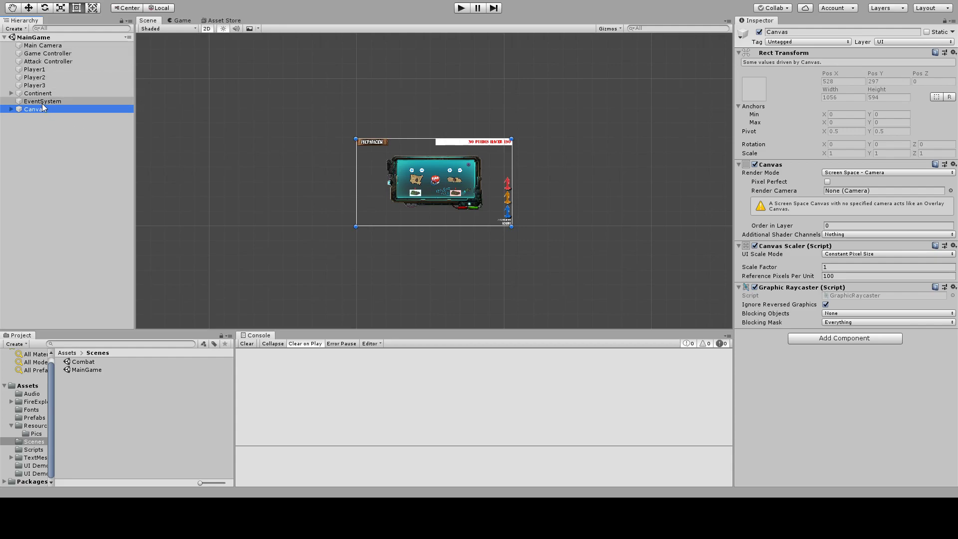
{"action": "double_click", "coordinate": [42, 45]}
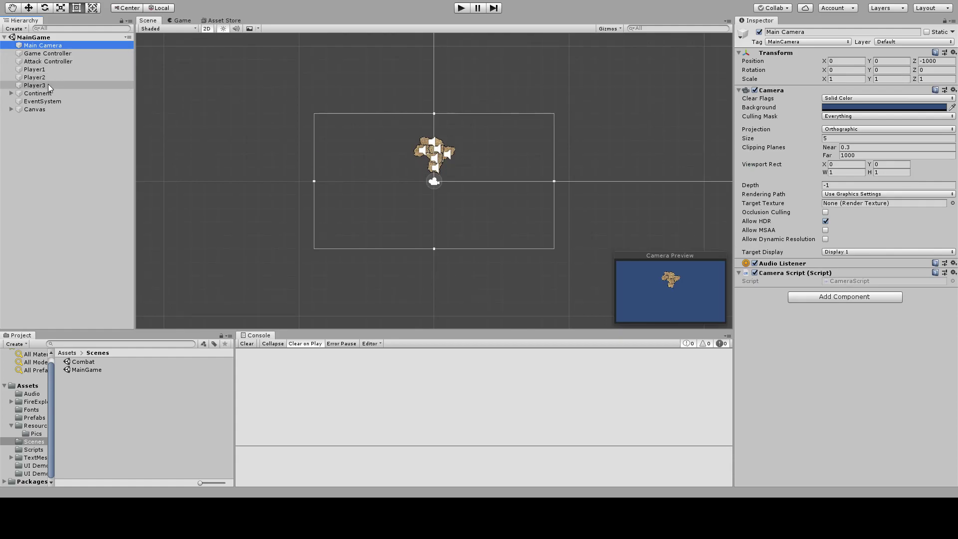
{"action": "left_click", "coordinate": [11, 94]}
{"action": "left_click", "coordinate": [44, 110]}
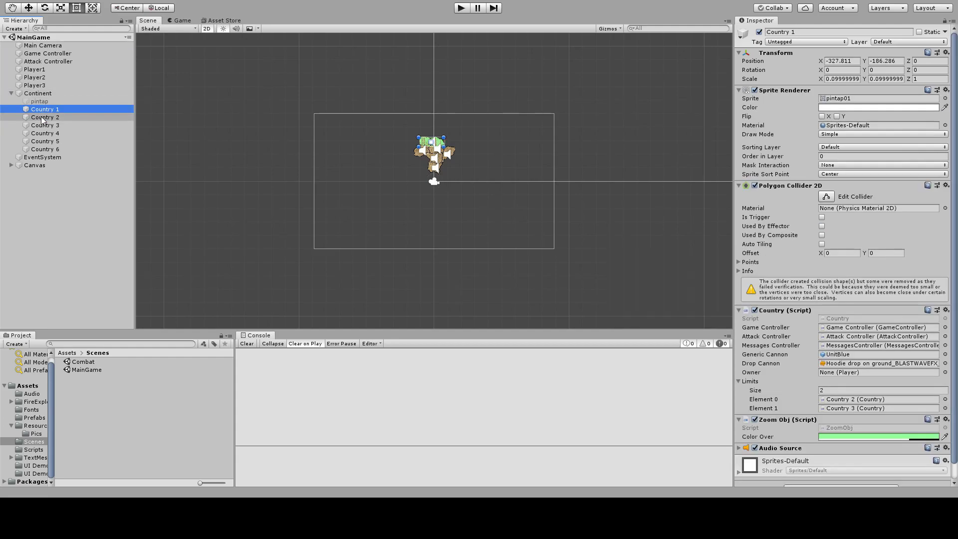
Review the other countries and Country 3's neighbours, collapse Continent, and open the Combat scene.
{"action": "left_click", "coordinate": [43, 117]}
{"action": "left_click", "coordinate": [40, 133]}
{"action": "left_click", "coordinate": [46, 125]}
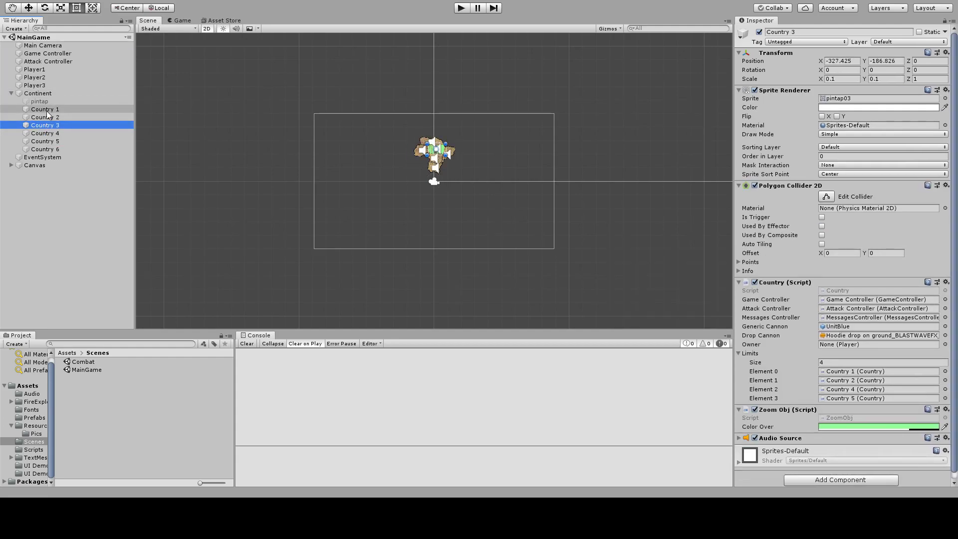
{"action": "left_click", "coordinate": [46, 110]}
{"action": "left_click", "coordinate": [11, 94]}
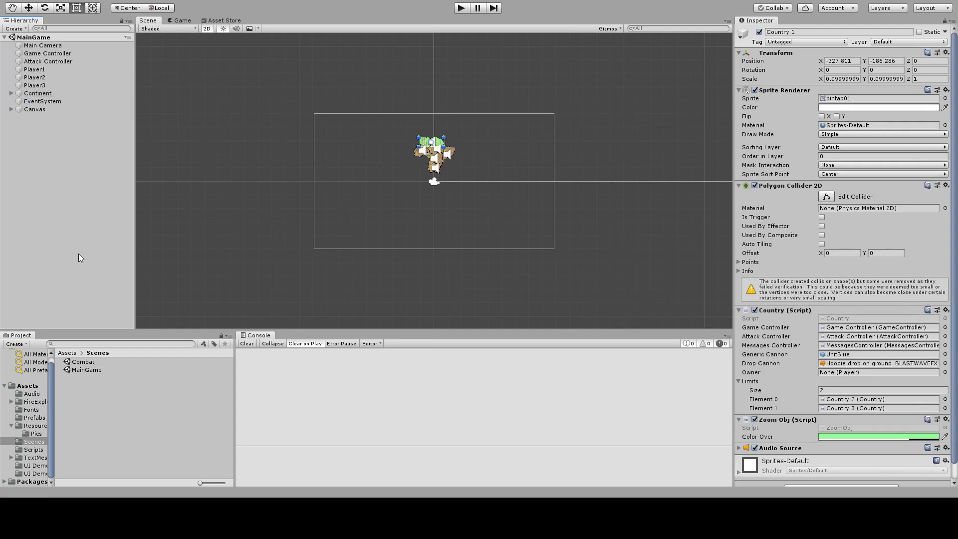
{"action": "double_click", "coordinate": [83, 362]}
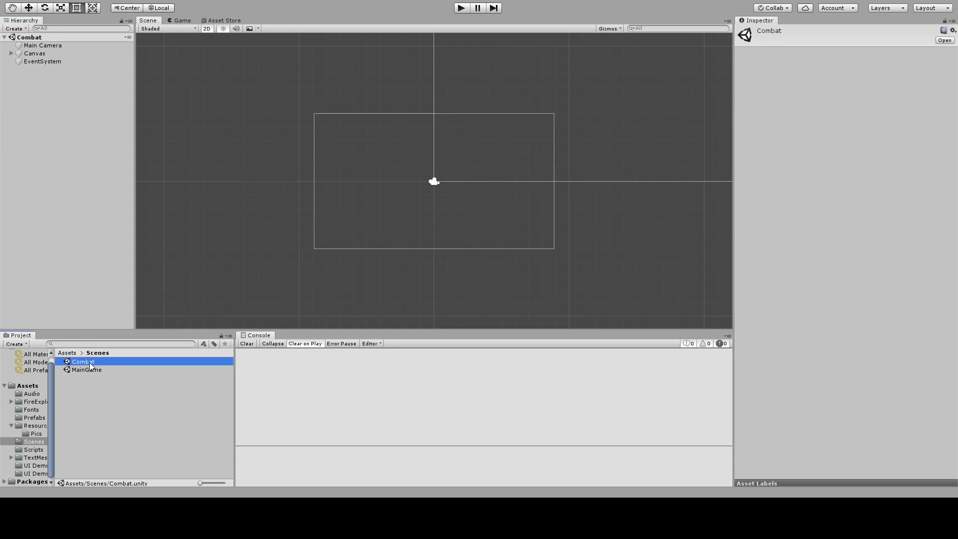
Frame the Combat Canvas, reveal its Background, Attacker and Defender, and select the MainGame scene.
{"action": "left_click", "coordinate": [34, 53]}
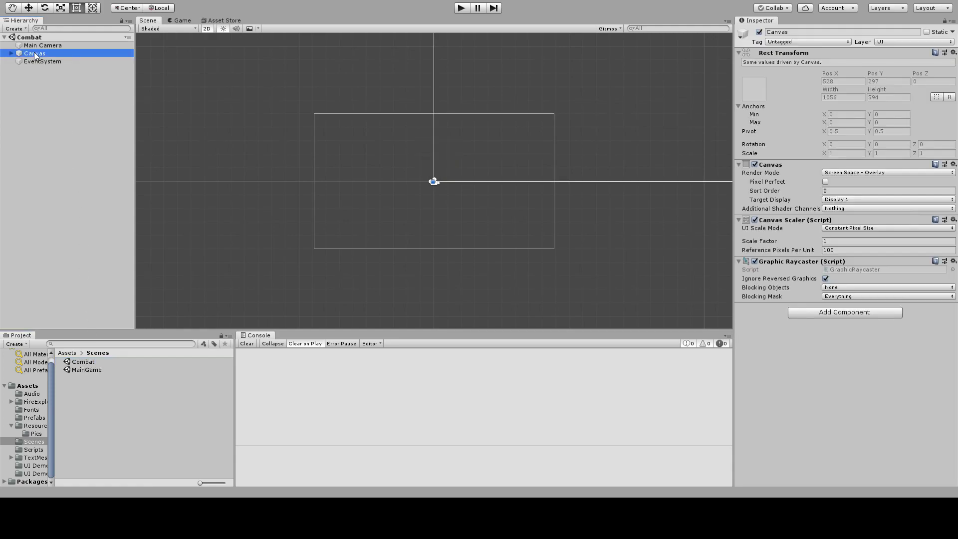
{"action": "double_click", "coordinate": [35, 54]}
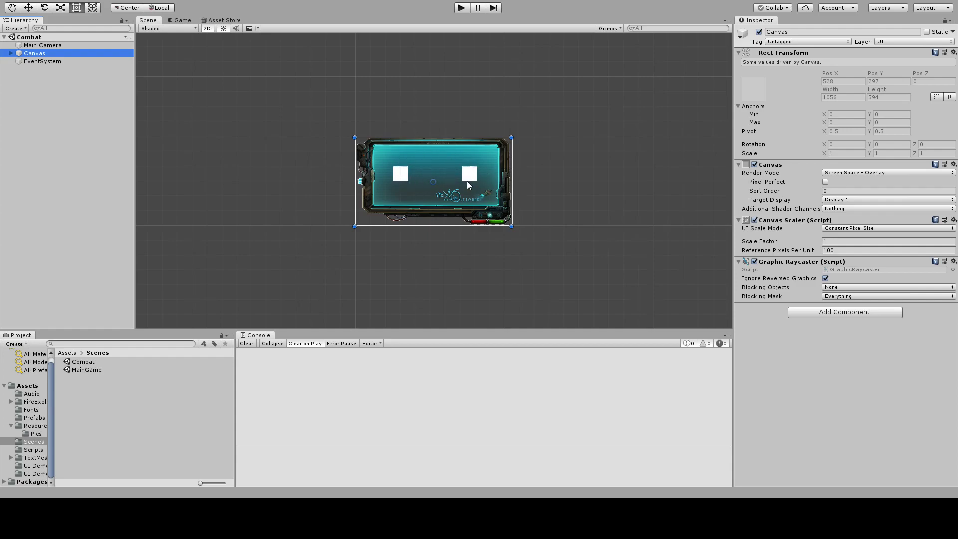
{"action": "left_click", "coordinate": [11, 53]}
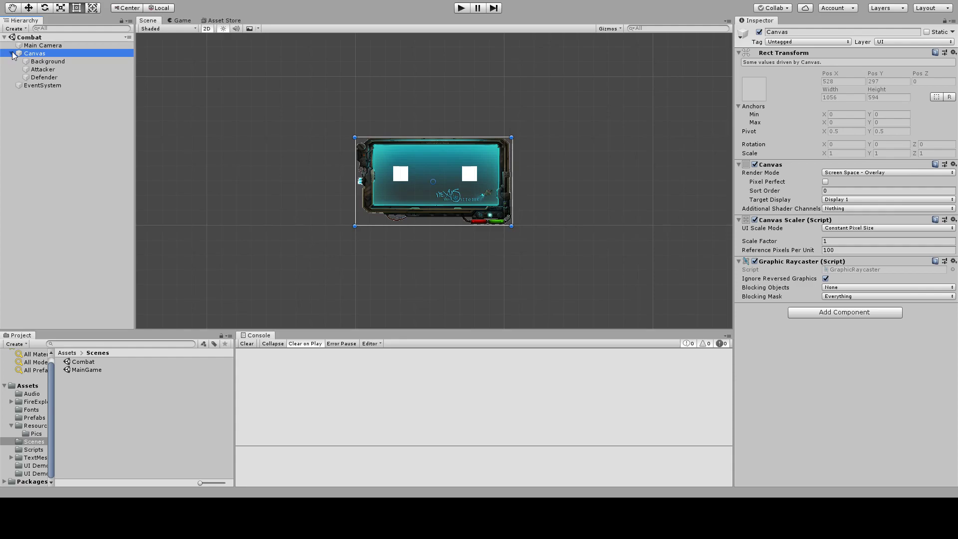
{"action": "left_click", "coordinate": [11, 53]}
{"action": "left_click", "coordinate": [12, 53]}
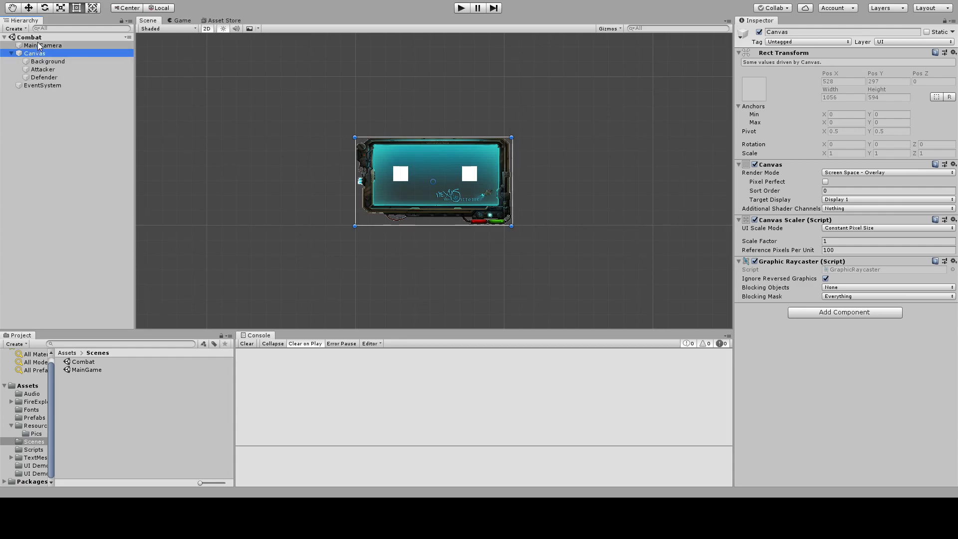
{"action": "left_click", "coordinate": [4, 37]}
Open MainGame in play mode and place orange, red and blue units on north, west and centre.
{"action": "double_click", "coordinate": [94, 373]}
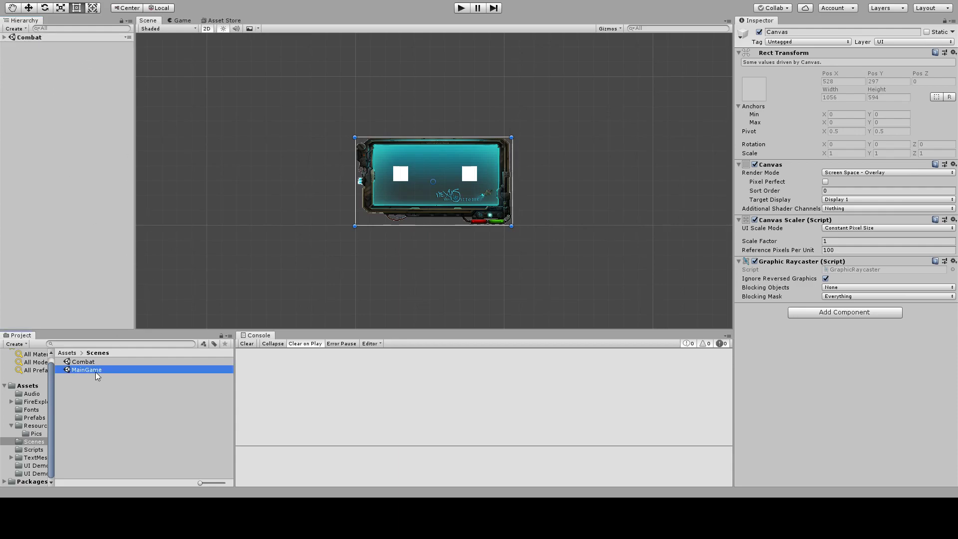
{"action": "left_click", "coordinate": [461, 10]}
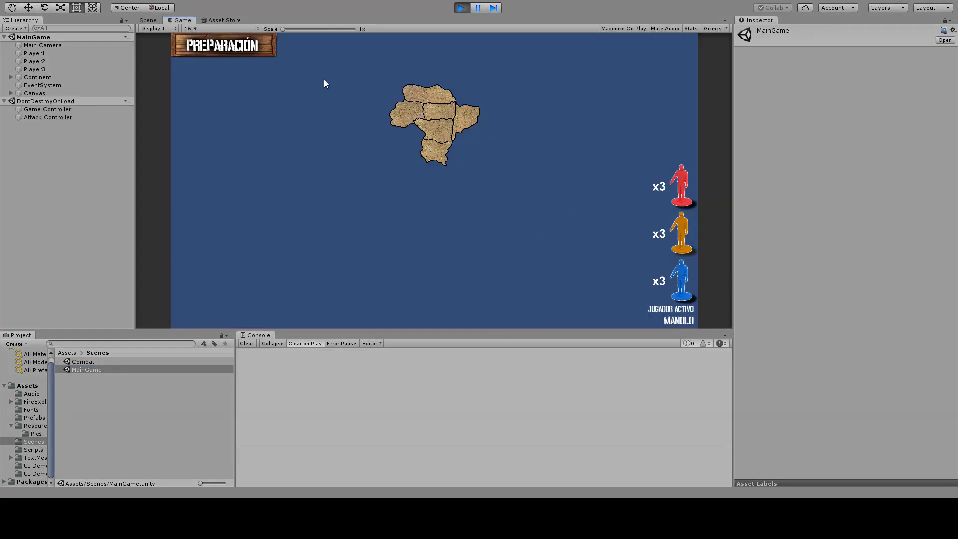
{"action": "left_click", "coordinate": [426, 89]}
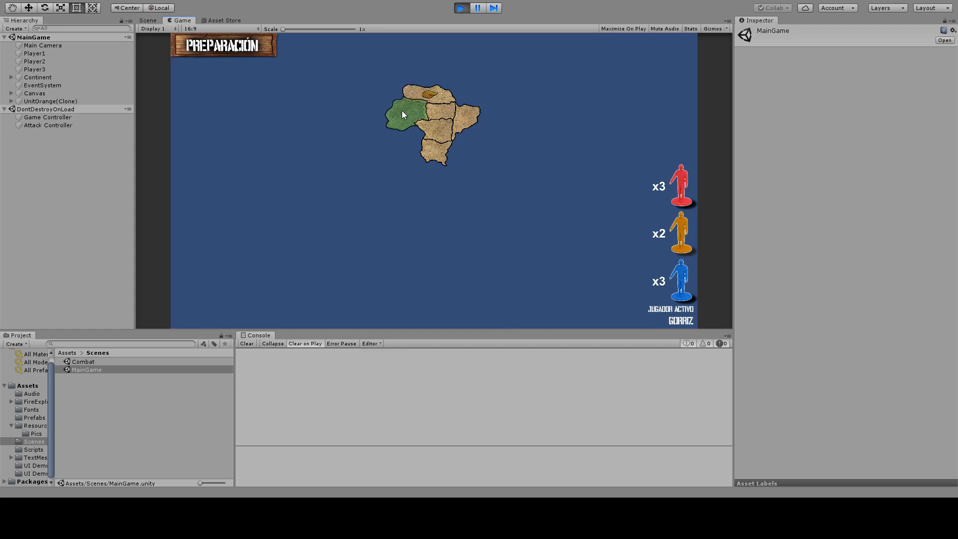
{"action": "left_click", "coordinate": [402, 114]}
{"action": "left_click", "coordinate": [442, 111]}
Place the remaining units in turn, then launch an attack from the western territory.
{"action": "left_click", "coordinate": [433, 97]}
{"action": "left_click", "coordinate": [414, 112]}
{"action": "left_click", "coordinate": [439, 113]}
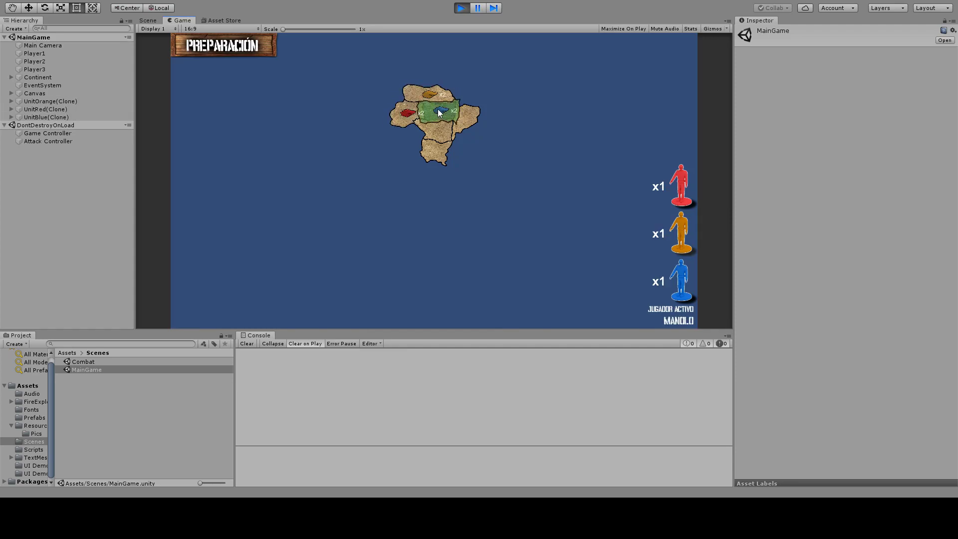
{"action": "left_click", "coordinate": [431, 92]}
{"action": "left_click", "coordinate": [408, 115]}
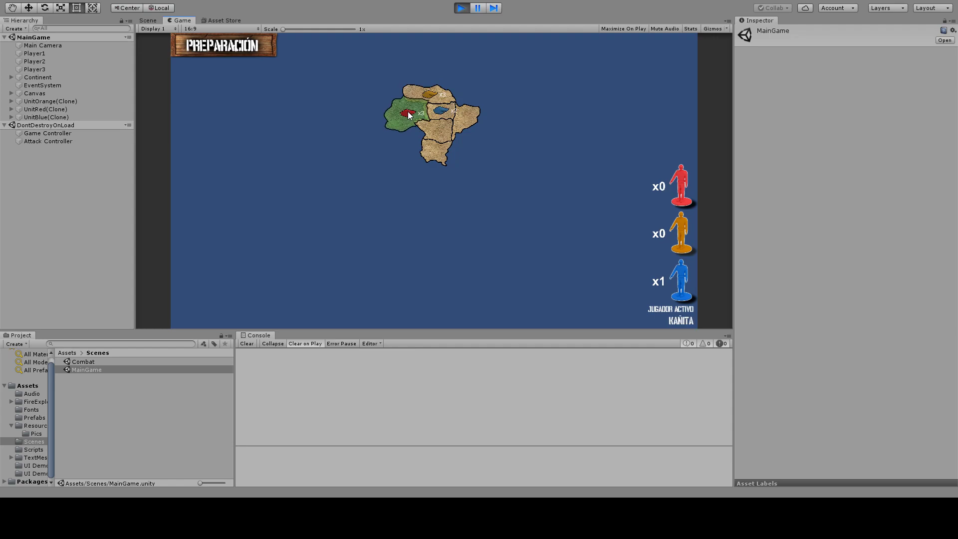
{"action": "left_click", "coordinate": [440, 111]}
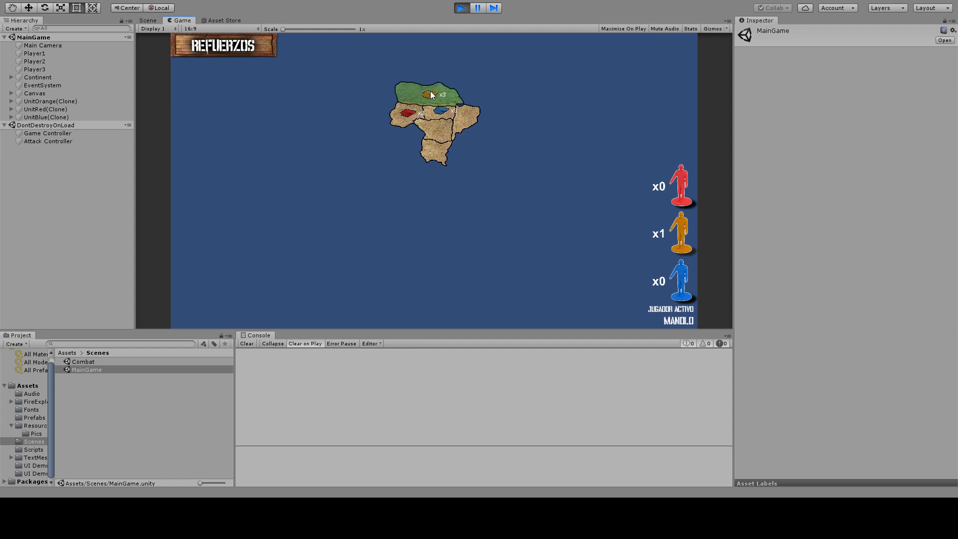
{"action": "left_click", "coordinate": [430, 91]}
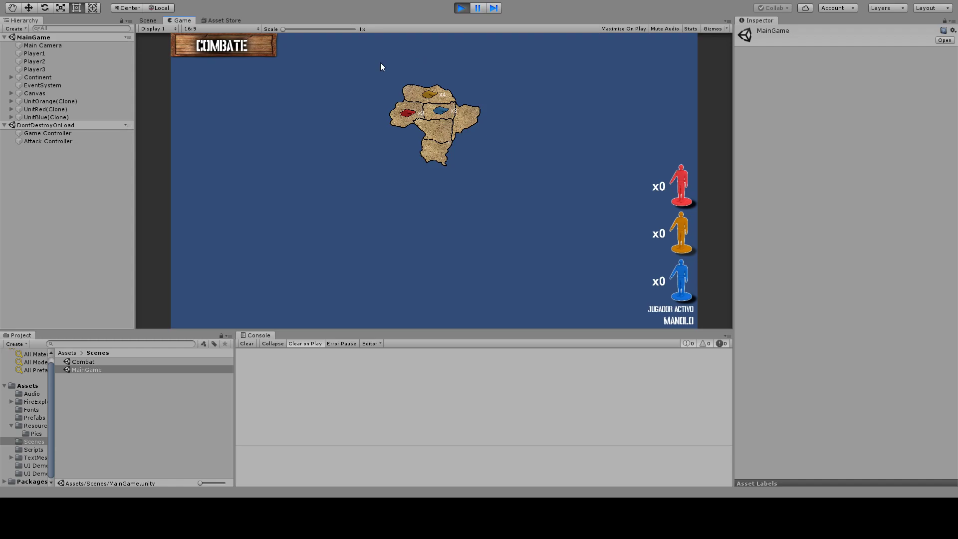
{"action": "left_click", "coordinate": [407, 114]}
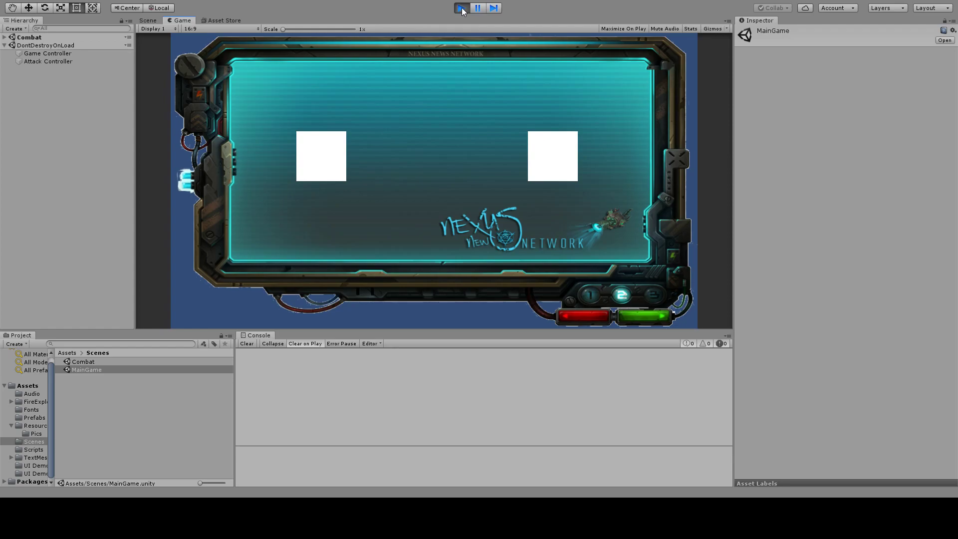
Inspect the Game Controller and Attack Controller's attacker and defender fields, then stop play mode.
{"action": "left_click", "coordinate": [40, 54]}
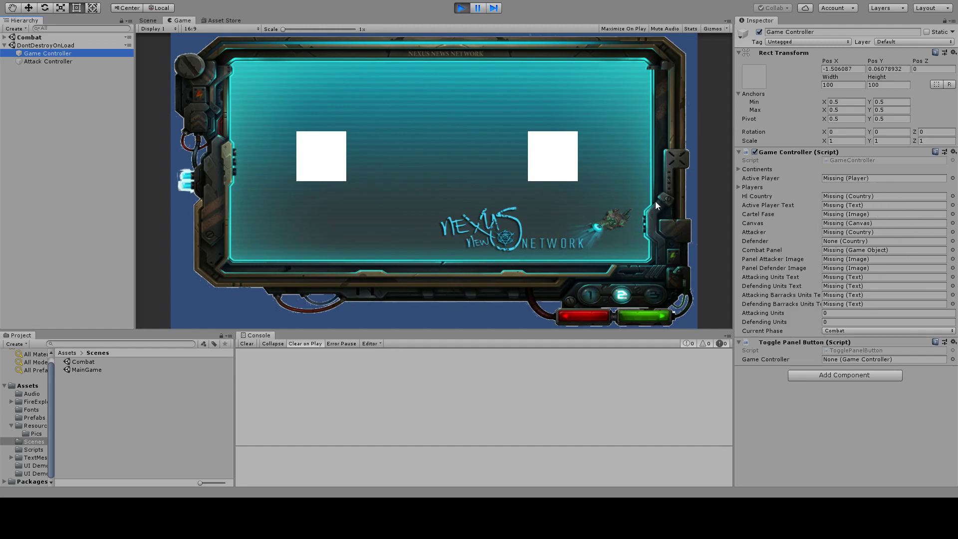
{"action": "left_click", "coordinate": [45, 62]}
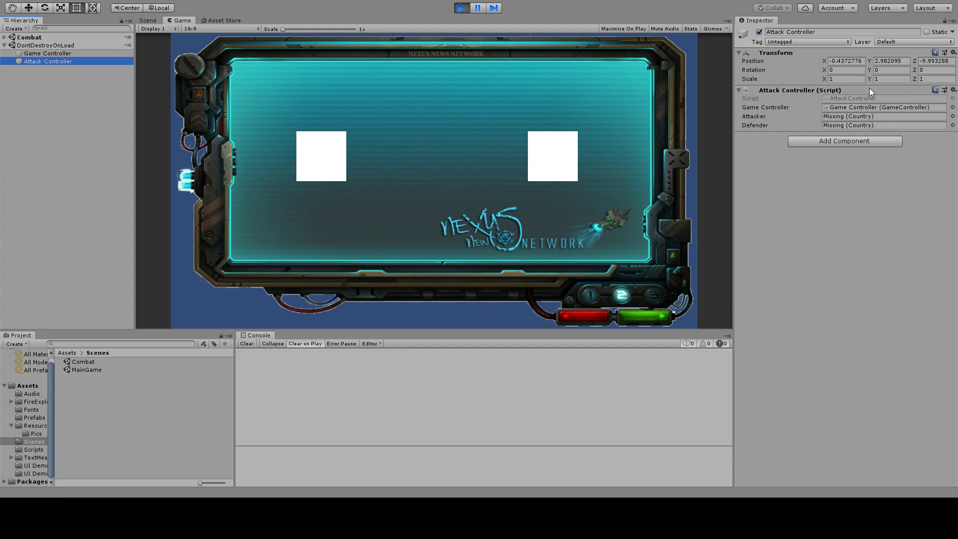
{"action": "left_click", "coordinate": [461, 8]}
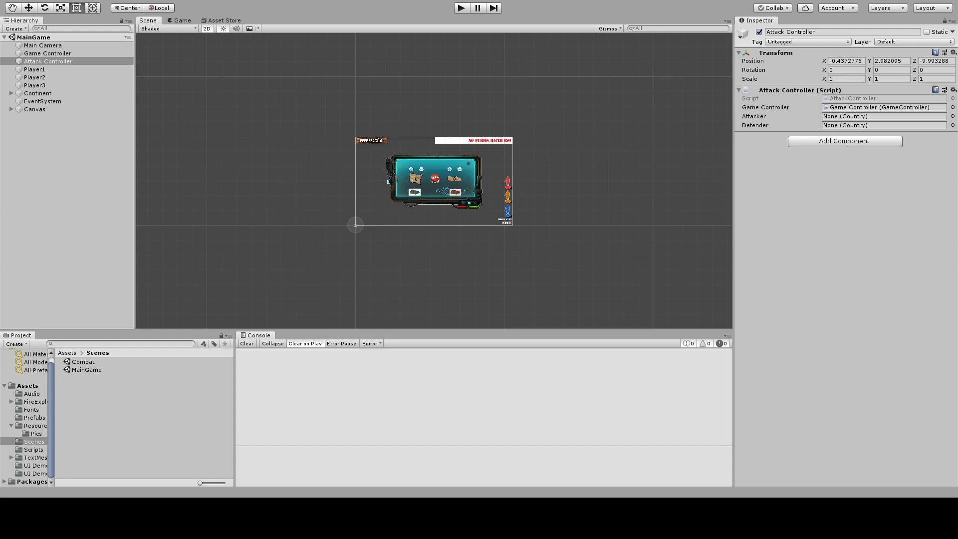
Start play mode and place all units across the three territories, reinforcing with the remainder.
{"action": "left_click", "coordinate": [462, 7]}
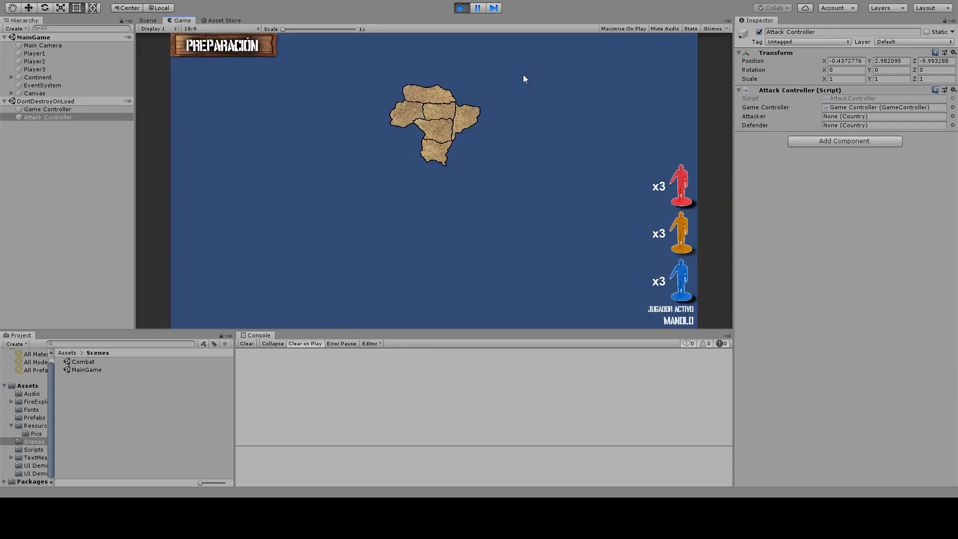
{"action": "left_click", "coordinate": [435, 93]}
{"action": "left_click", "coordinate": [416, 108]}
{"action": "left_click", "coordinate": [437, 115]}
{"action": "left_click", "coordinate": [431, 94]}
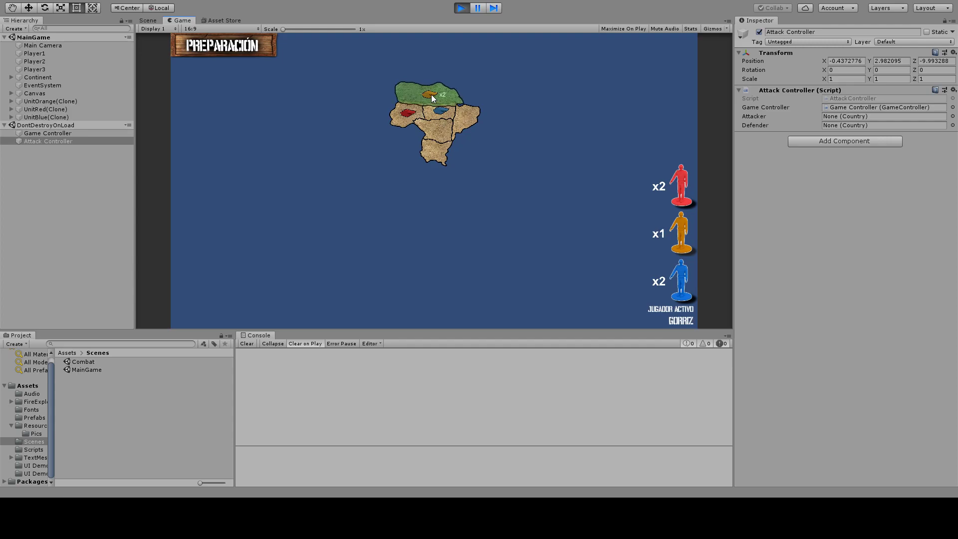
{"action": "left_click", "coordinate": [419, 111]}
{"action": "left_click", "coordinate": [440, 111]}
{"action": "left_click", "coordinate": [428, 94]}
{"action": "left_click", "coordinate": [408, 116]}
{"action": "left_click", "coordinate": [439, 110]}
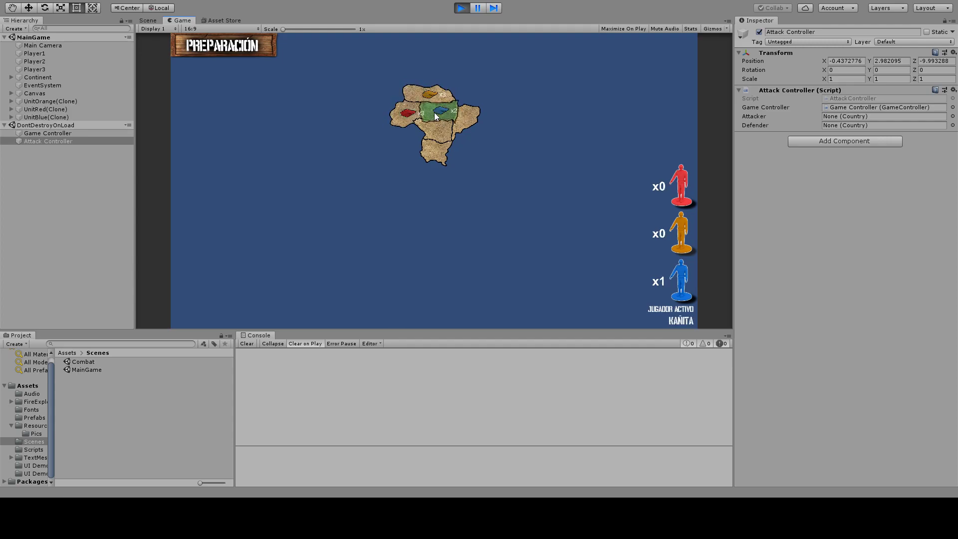
{"action": "left_click", "coordinate": [429, 94]}
Pick the red territory to attack, triggering Country.OnMouseOver NullReferenceExceptions, then stop play mode.
{"action": "left_click", "coordinate": [412, 114]}
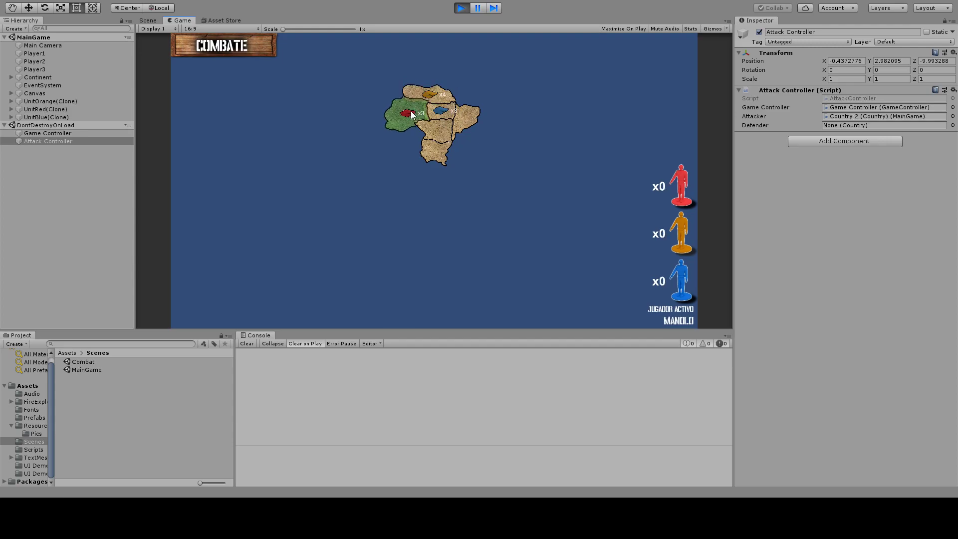
{"action": "left_click", "coordinate": [428, 94]}
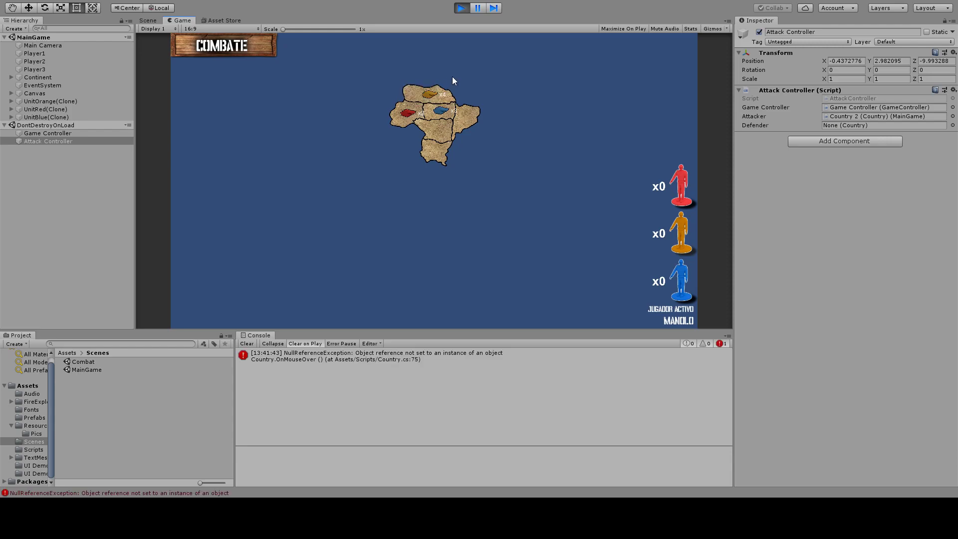
{"action": "left_click", "coordinate": [429, 94]}
{"action": "left_click", "coordinate": [402, 117]}
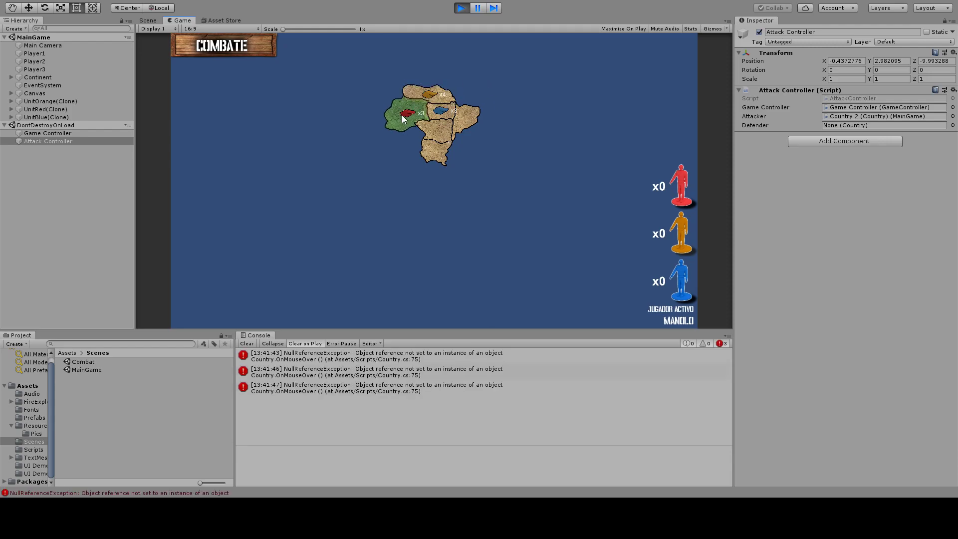
{"action": "left_click", "coordinate": [466, 7]}
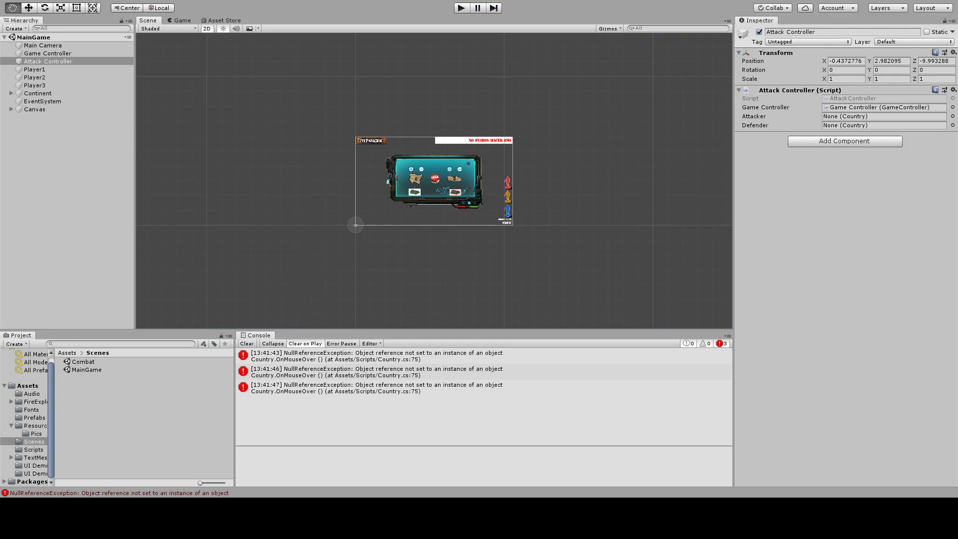
Start play mode again and place the first units on the three territories.
{"action": "left_click", "coordinate": [463, 8]}
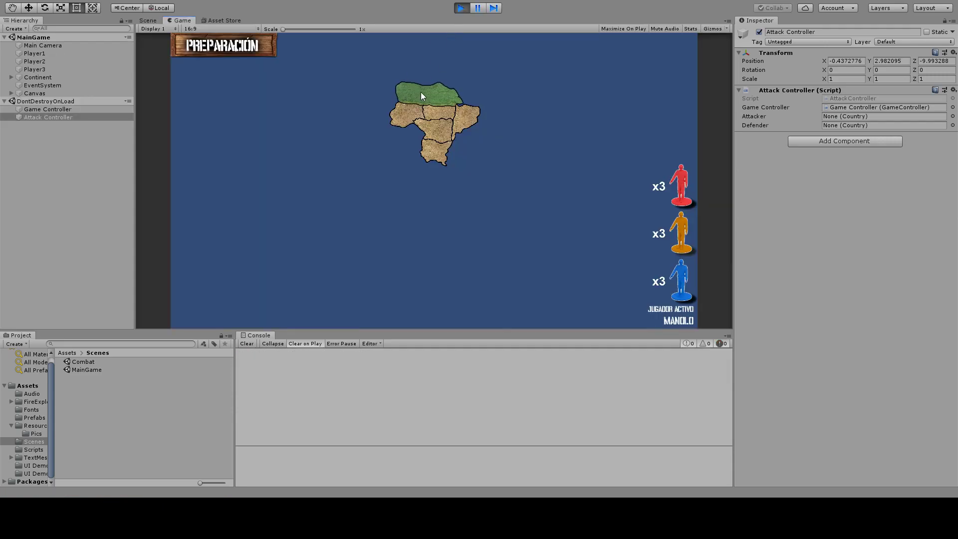
{"action": "left_click", "coordinate": [427, 94]}
{"action": "left_click", "coordinate": [408, 111]}
{"action": "left_click", "coordinate": [439, 112]}
{"action": "left_click", "coordinate": [412, 113]}
{"action": "left_click", "coordinate": [439, 111]}
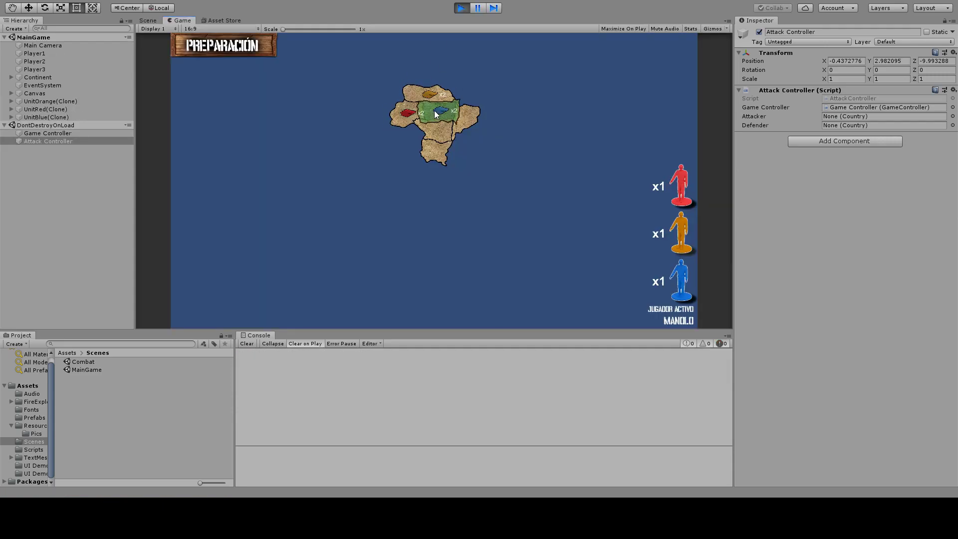
Place the remaining units, then attack Country 2 from red Country 1 with 4 tanks versus 3.
{"action": "left_click", "coordinate": [430, 95]}
{"action": "left_click", "coordinate": [407, 113]}
{"action": "left_click", "coordinate": [439, 110]}
{"action": "left_click", "coordinate": [431, 100]}
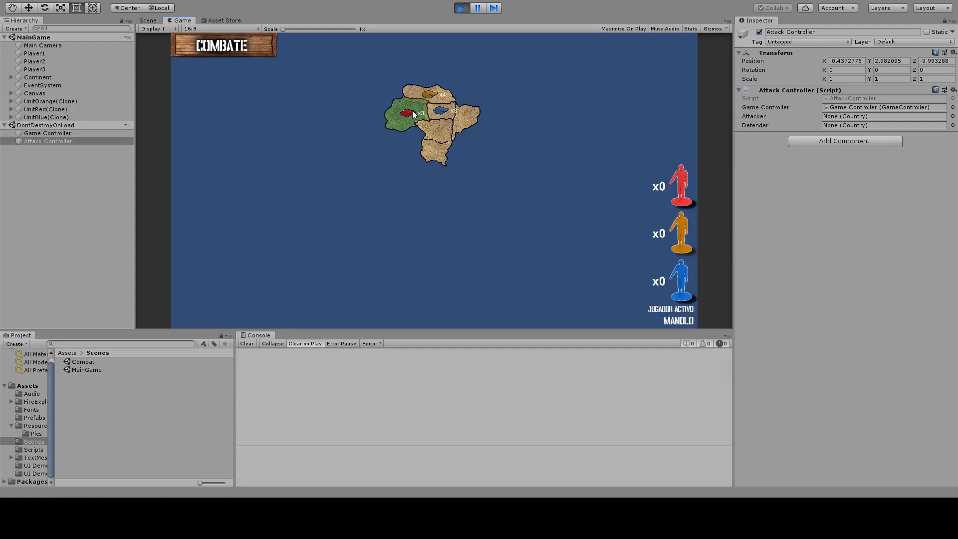
{"action": "left_click", "coordinate": [411, 112]}
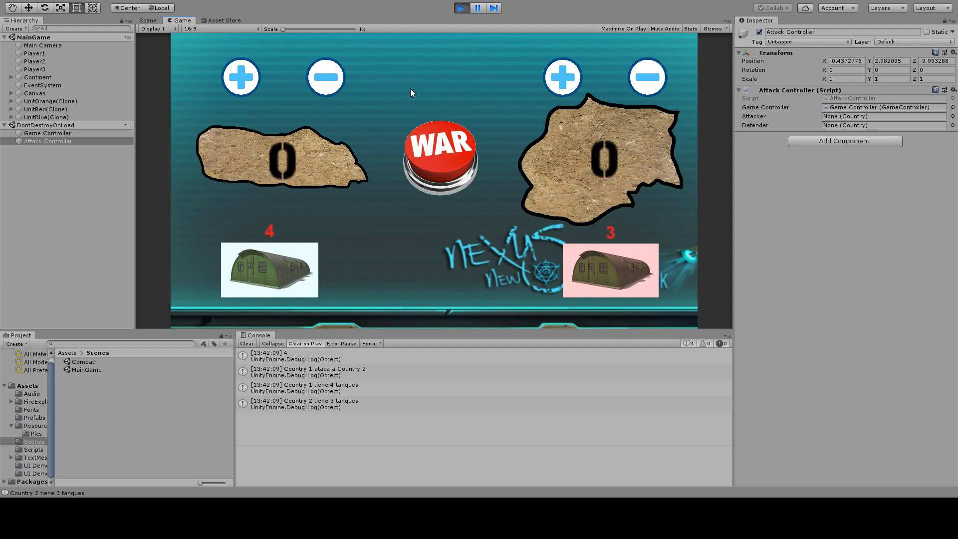
Adjust attacker and defender troops with + and −, fire WAR (defender wins 3vs1), then stop play.
{"action": "left_click", "coordinate": [247, 78]}
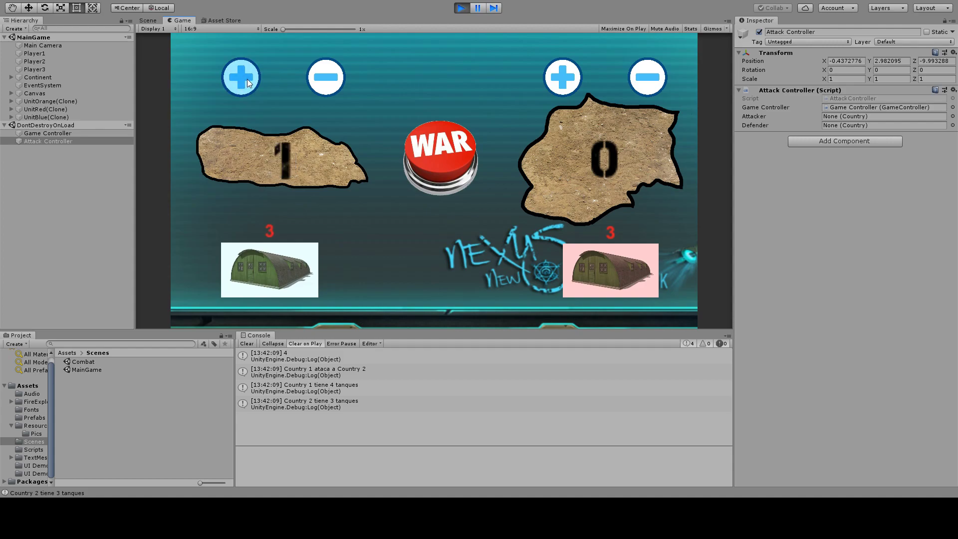
{"action": "left_click", "coordinate": [247, 79]}
{"action": "left_click", "coordinate": [246, 79]}
{"action": "left_click", "coordinate": [570, 88]}
{"action": "left_click", "coordinate": [570, 88]}
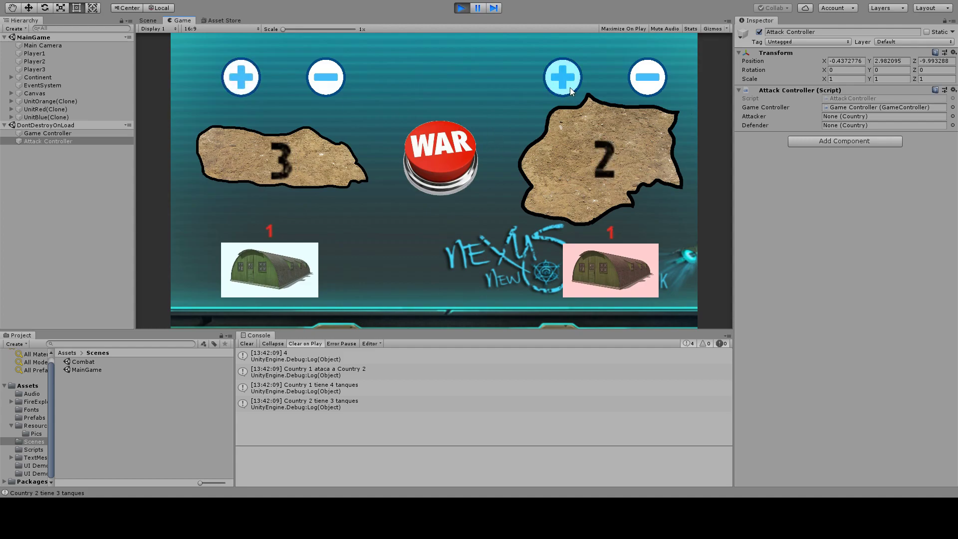
{"action": "left_click", "coordinate": [647, 77]}
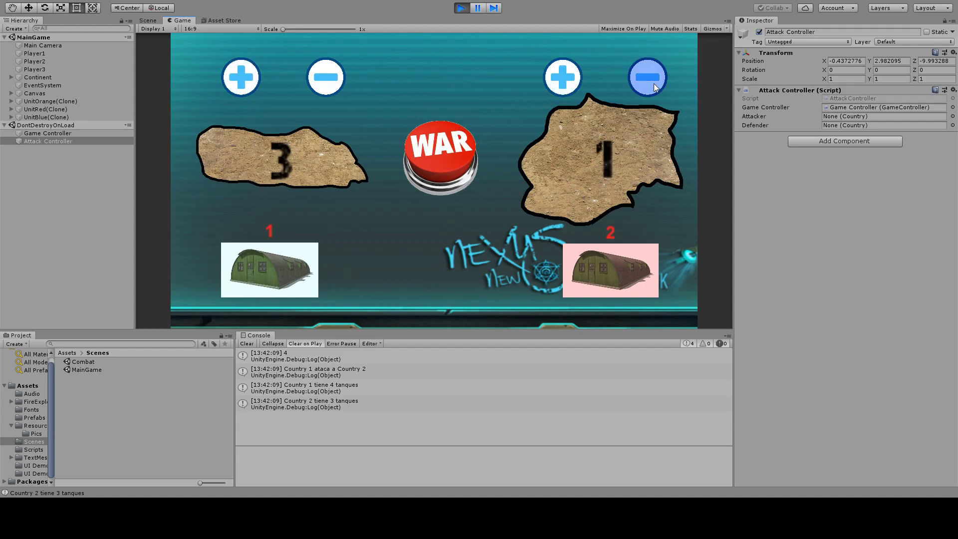
{"action": "left_click", "coordinate": [327, 79]}
{"action": "left_click", "coordinate": [442, 146]}
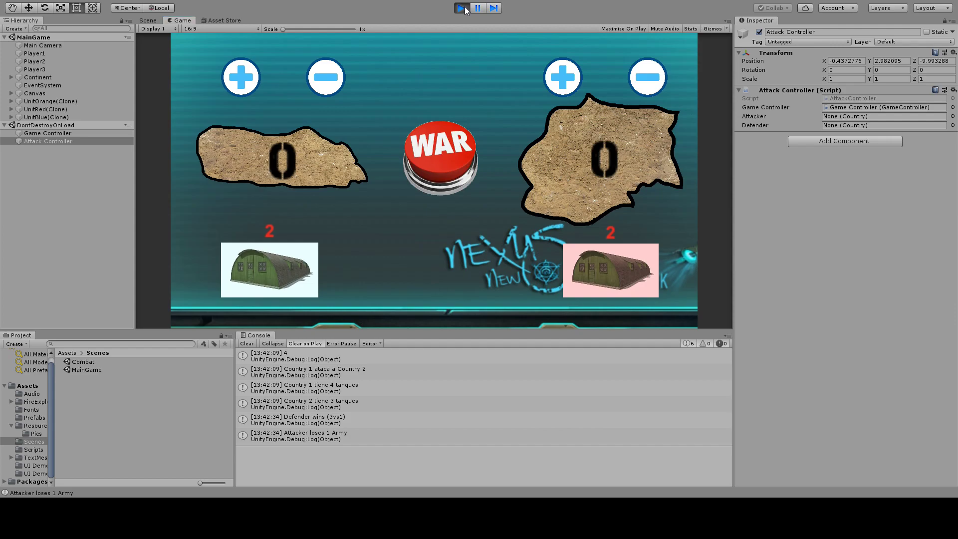
{"action": "left_click", "coordinate": [464, 8]}
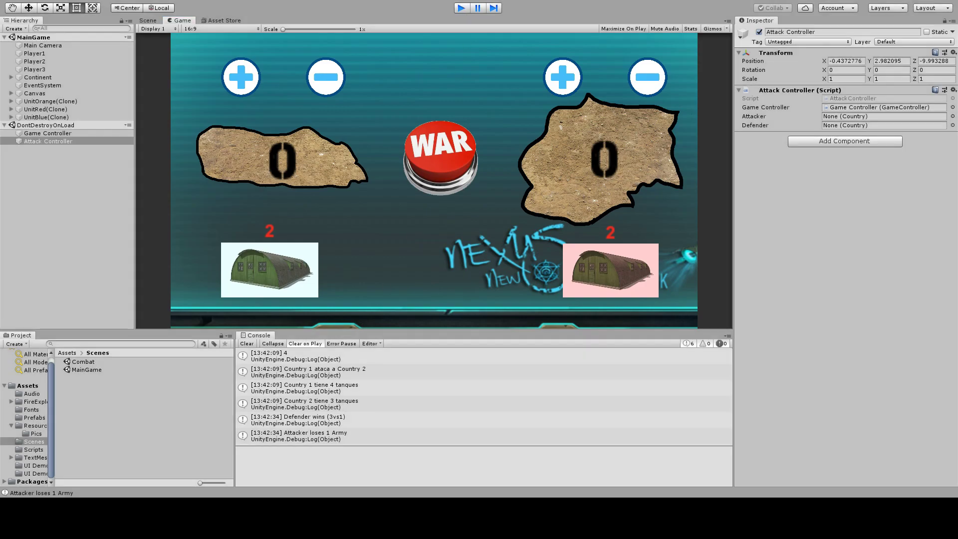